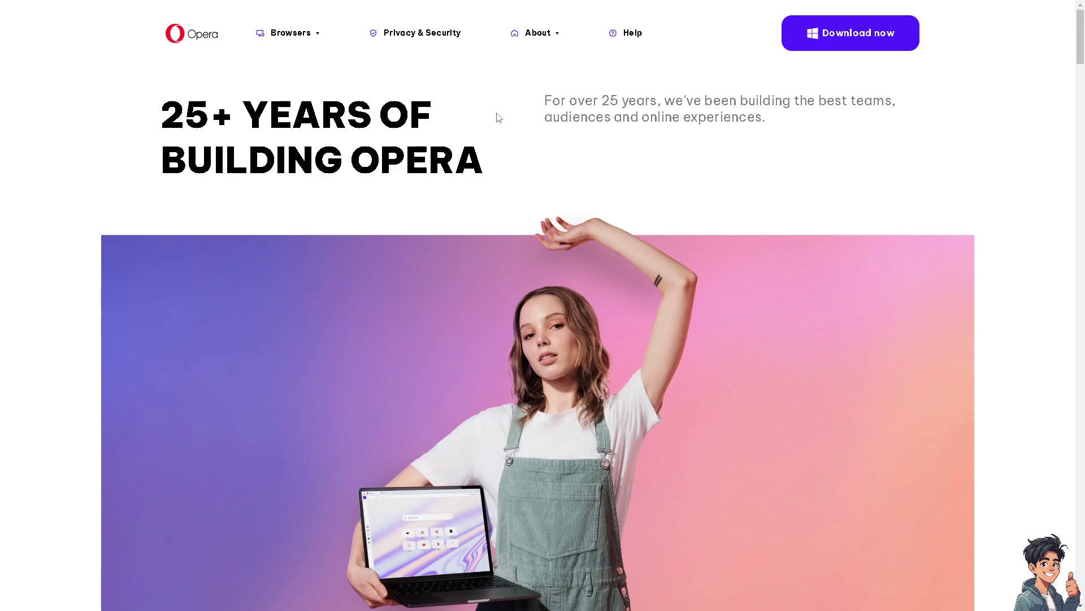
Download the Opera browser installer from the Opera website's Download now button.
click(832, 34)
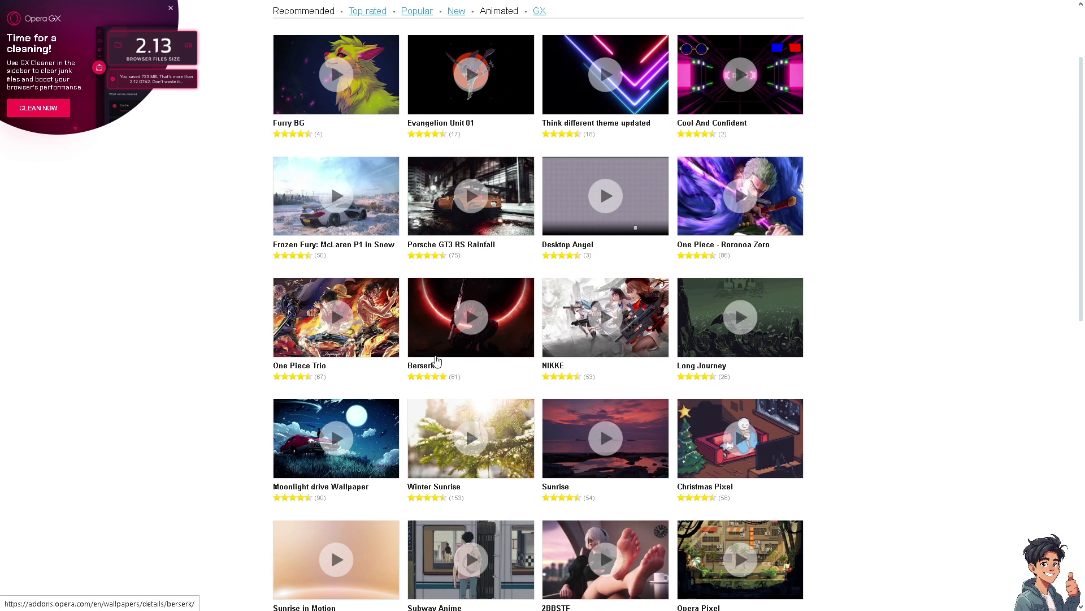
Scroll through the Animated wallpapers gallery down to the footer, then back up.
scroll(437, 360, down, 1)
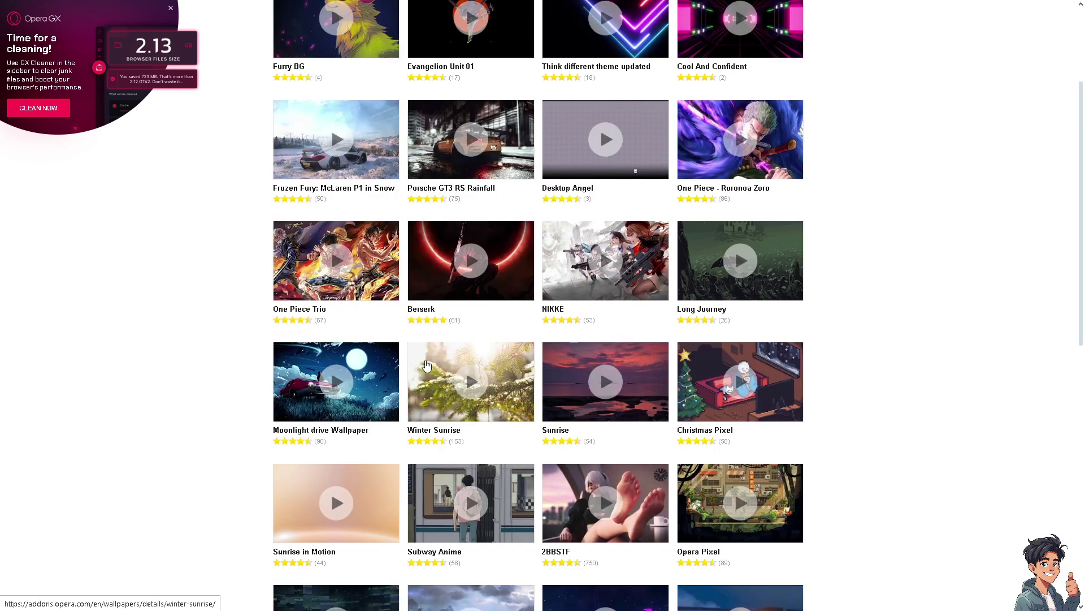
scroll(432, 369, down, 2)
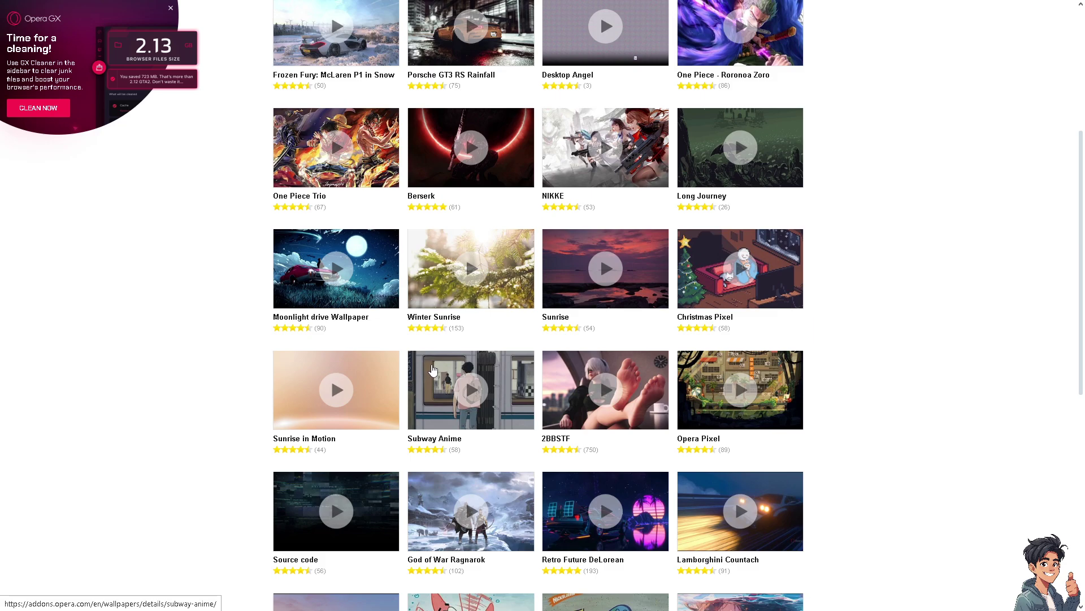
scroll(431, 369, down, 2)
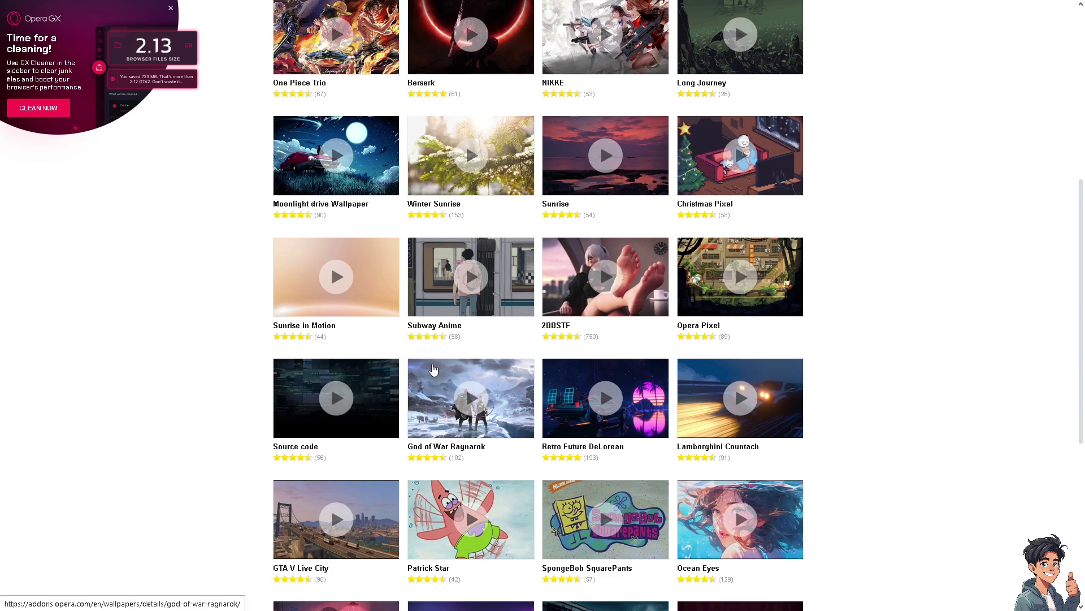
scroll(433, 369, down, 1)
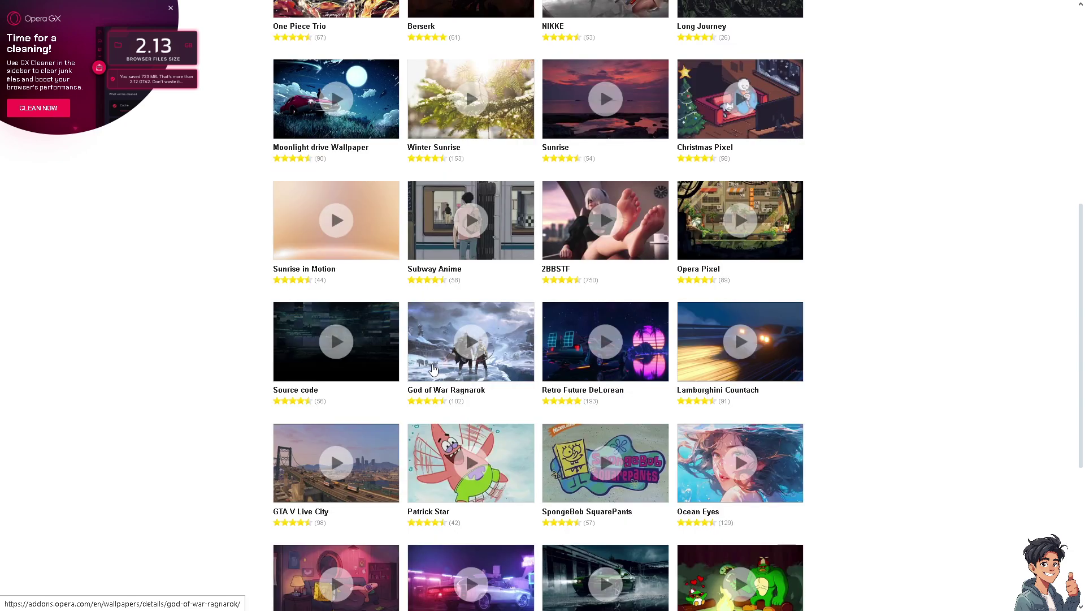
scroll(433, 370, down, 2)
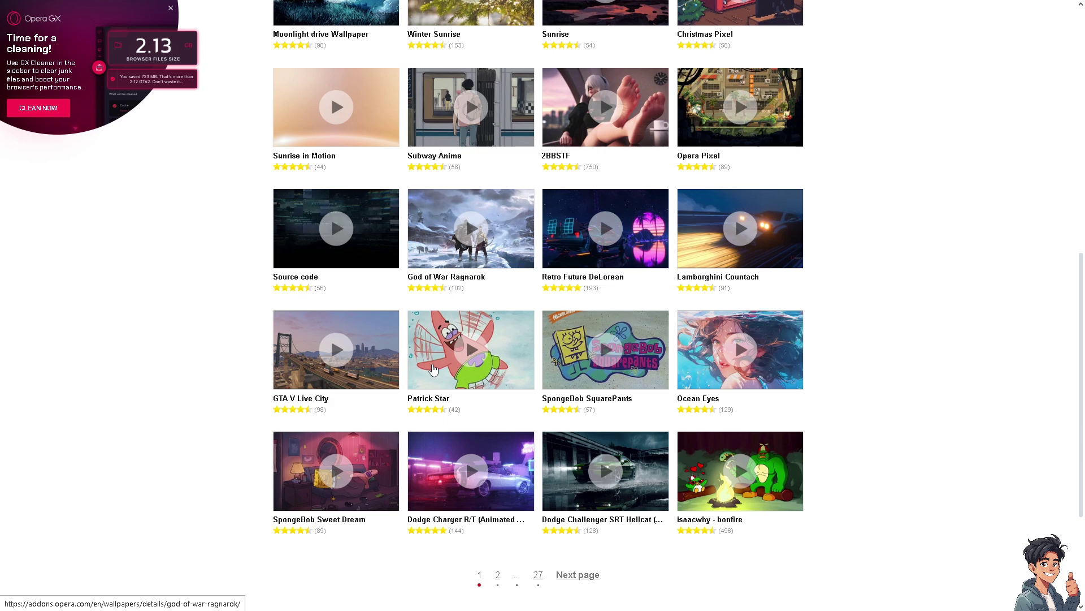
scroll(433, 370, down, 2)
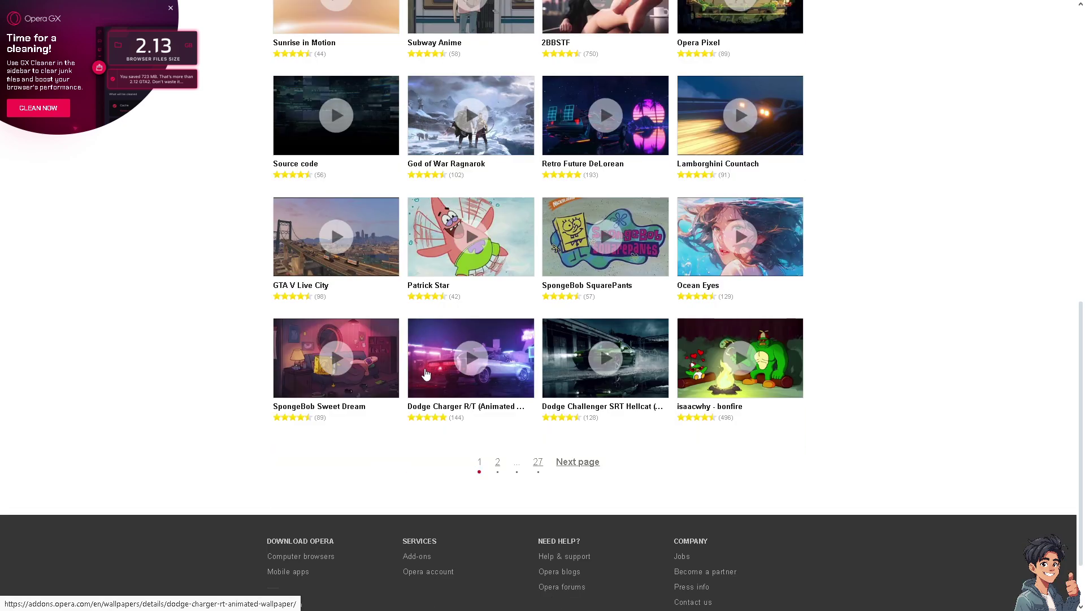
scroll(426, 373, up, 11)
scroll(429, 368, up, 1)
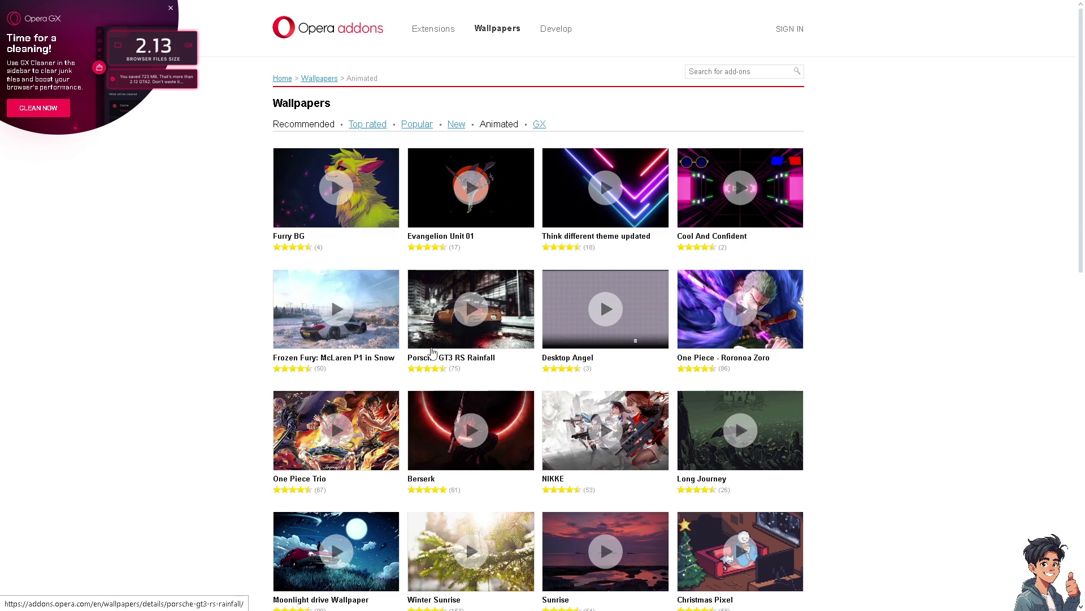
Exit full screen and scroll the Easy setup panel down to its Features section.
key(F11)
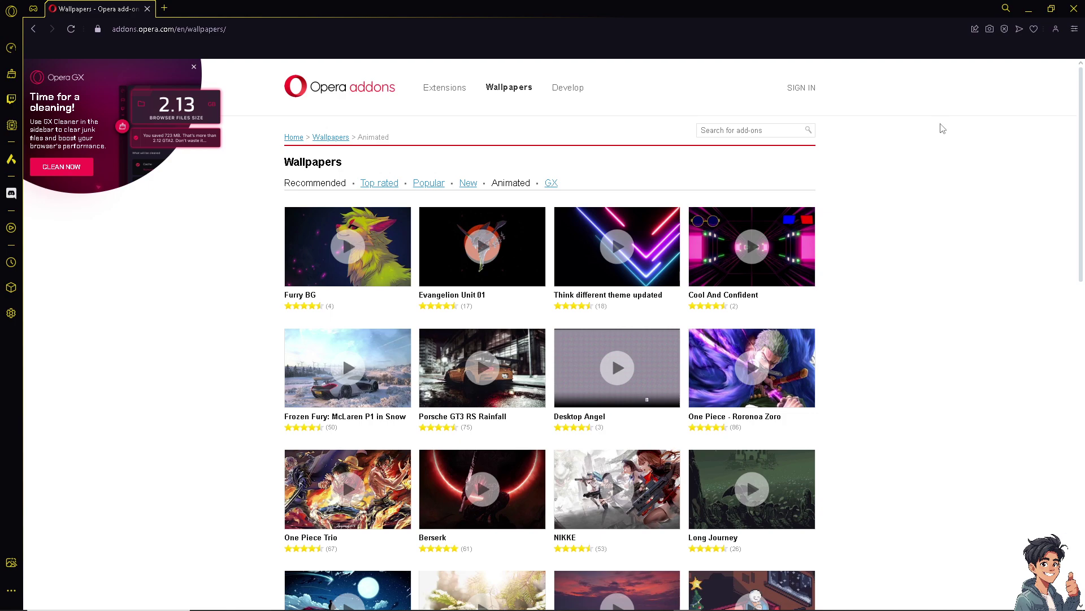
click(1075, 30)
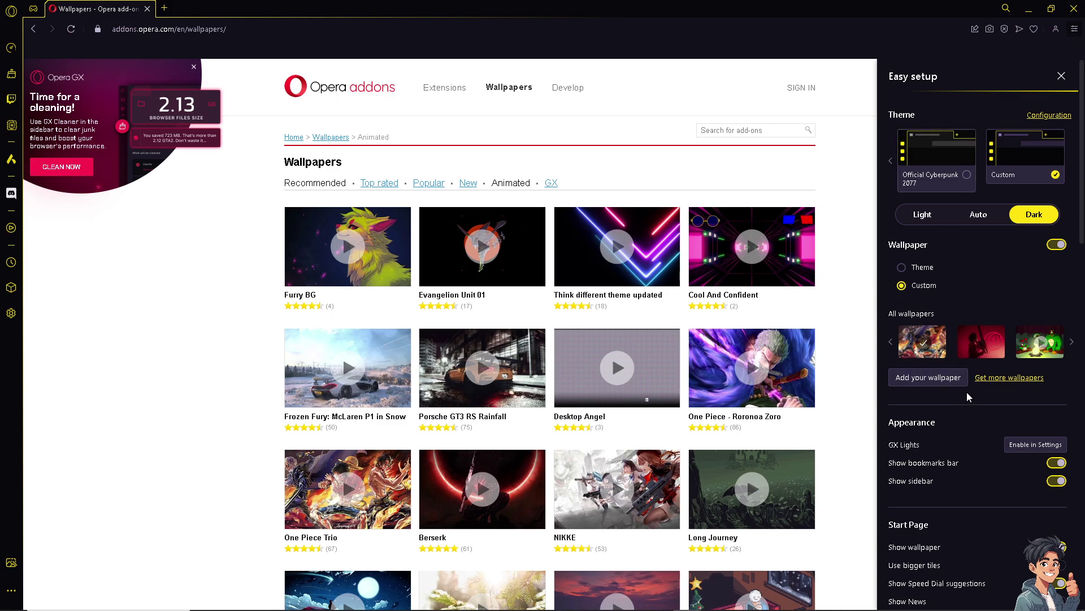
scroll(968, 412, down, 2)
scroll(965, 431, down, 5)
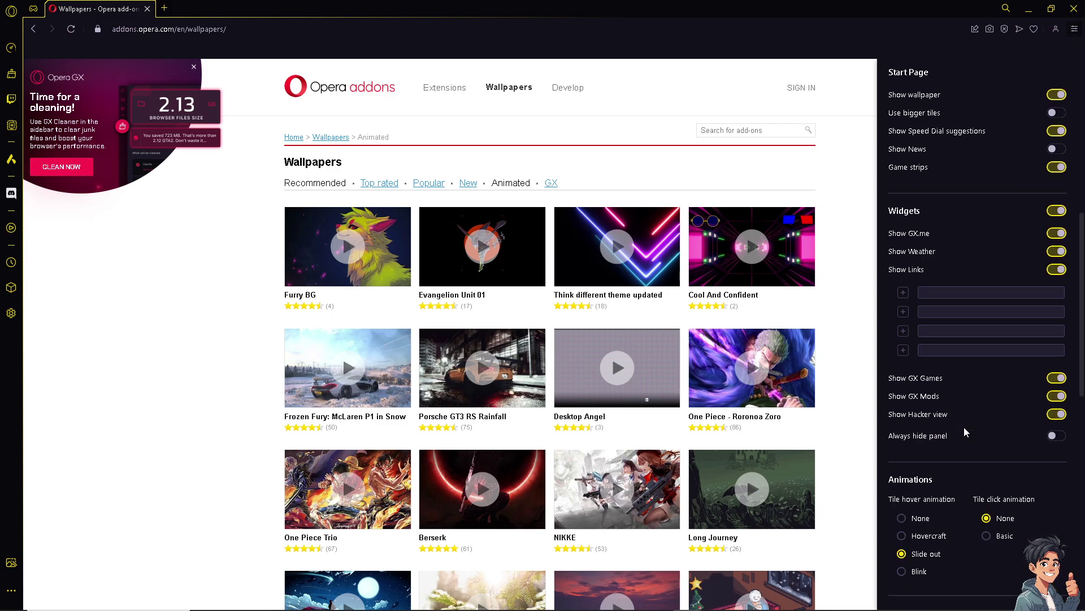
scroll(961, 430, down, 5)
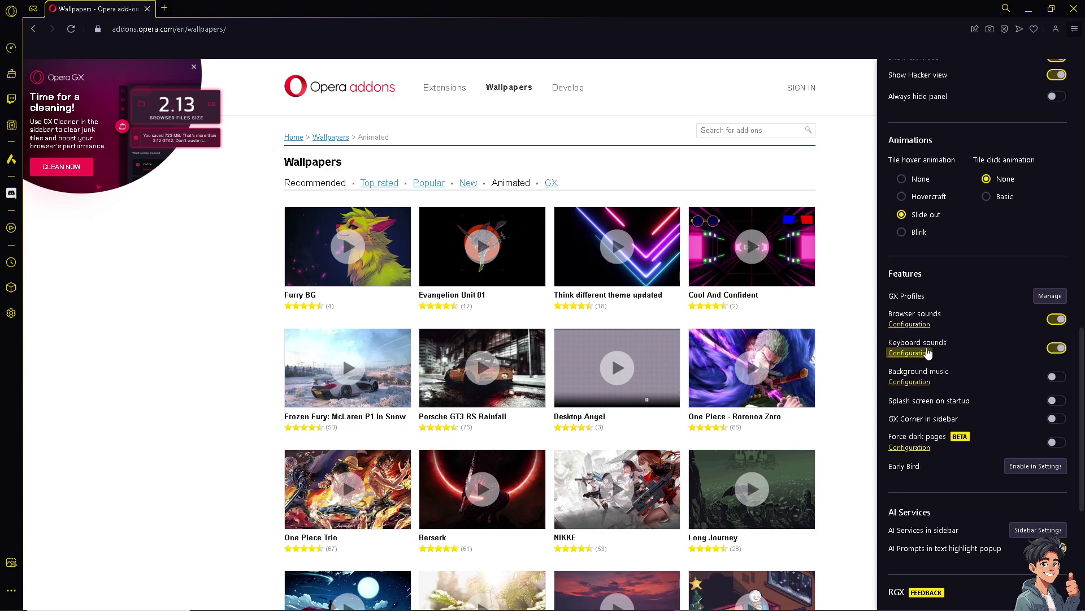
Toggle Keyboard sounds off and back on, then open its Sounds configuration page.
click(1056, 349)
click(1056, 349)
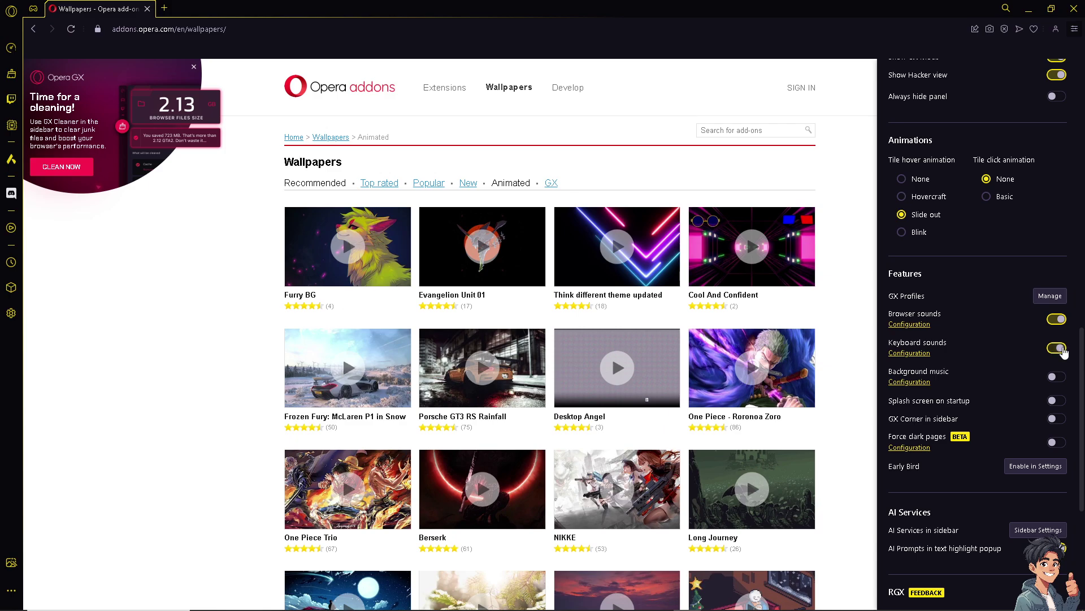
click(909, 353)
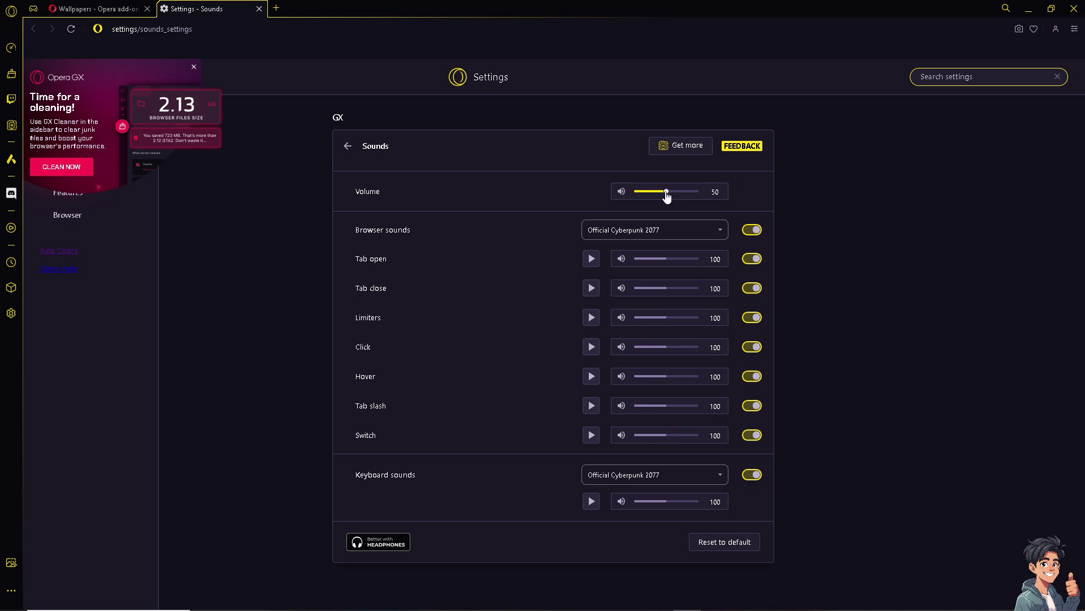
Raise the master volume to 64, keep Official Cyberpunk 2077 browser sounds, and go full screen.
mouse_move(666, 193)
mouse_down()
mouse_move(707, 195)
mouse_move(625, 194)
mouse_move(677, 194)
mouse_up()
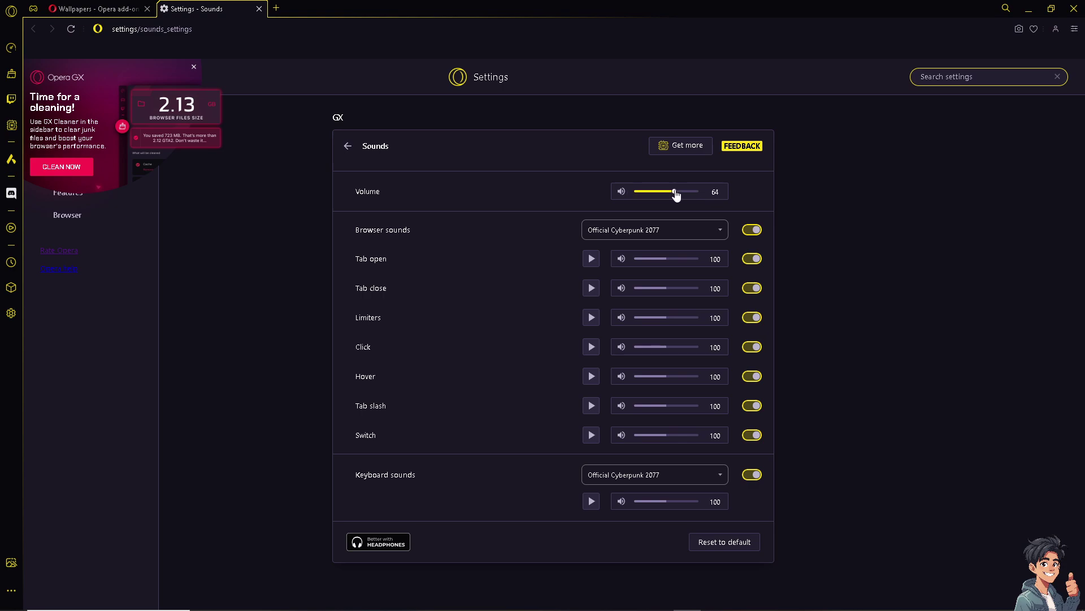
click(724, 237)
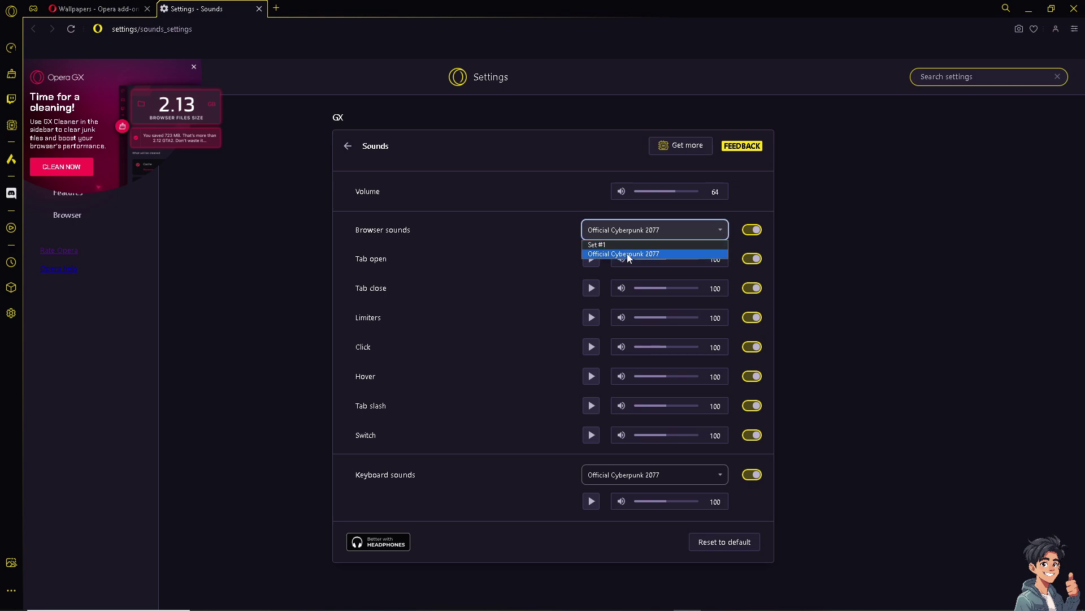
click(885, 246)
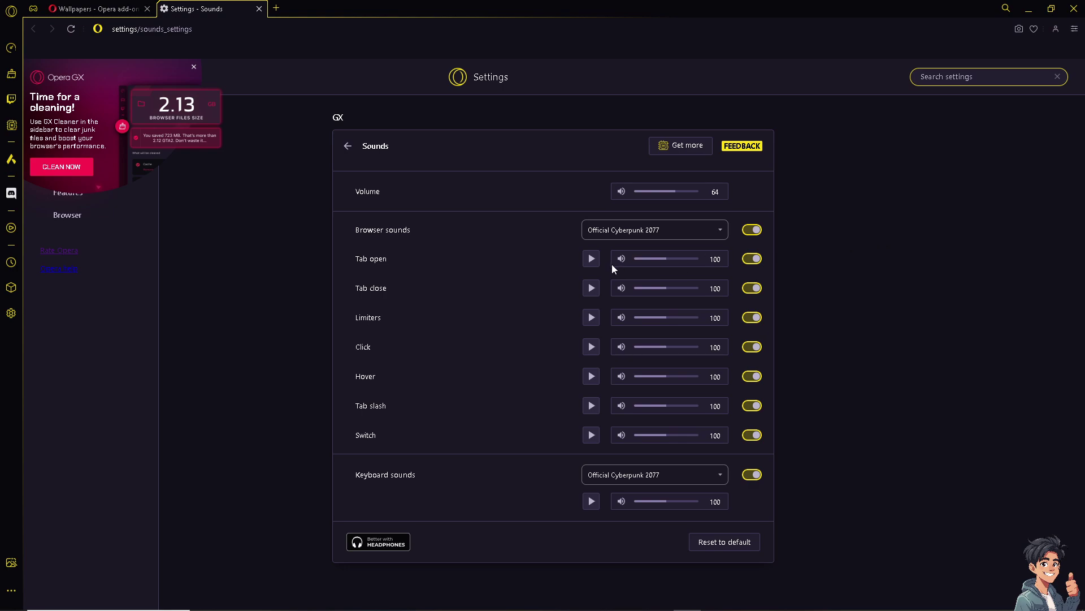
key(F11)
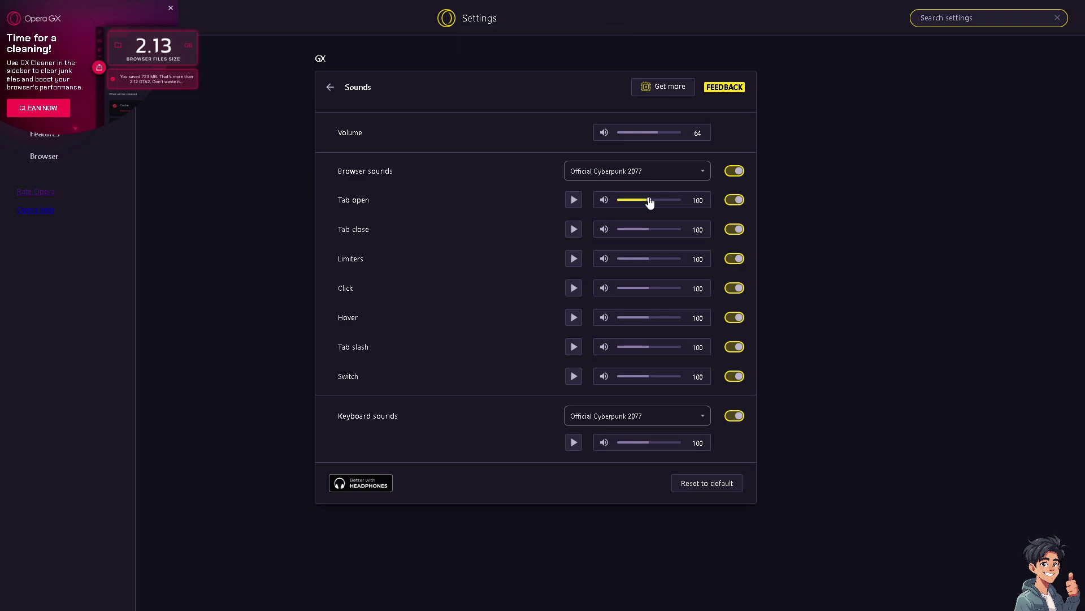
Set Tab open, Tab close, Limiters, Click, Hover, Tab slash and Switch volumes to 200.
drag(649, 202, 684, 202)
drag(650, 230, 697, 231)
drag(649, 259, 693, 262)
drag(659, 294, 703, 288)
drag(678, 318, 695, 321)
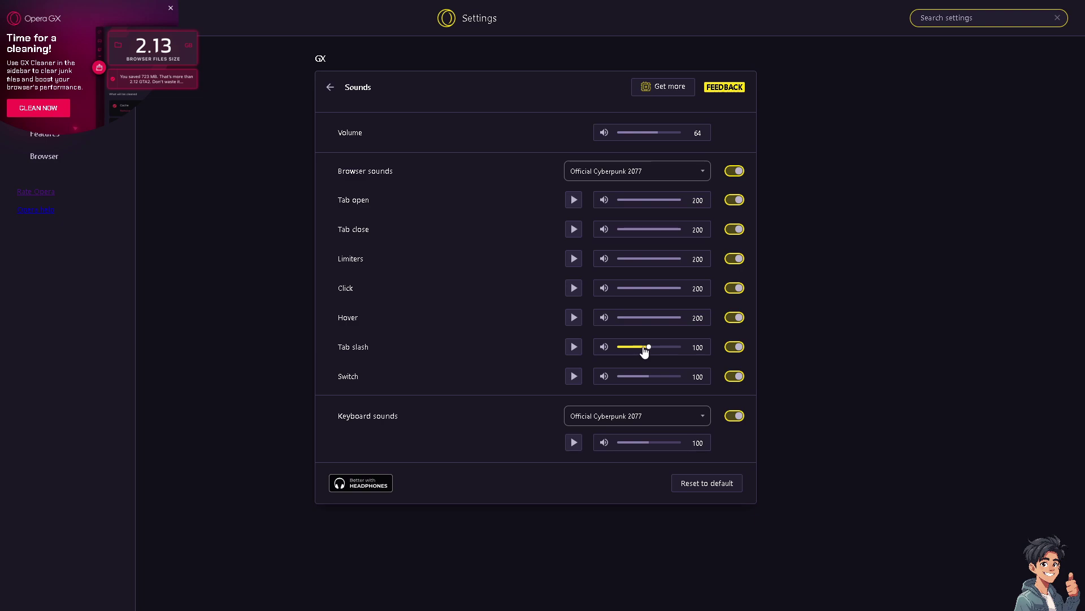
drag(661, 345, 700, 349)
drag(663, 379, 690, 378)
click(669, 421)
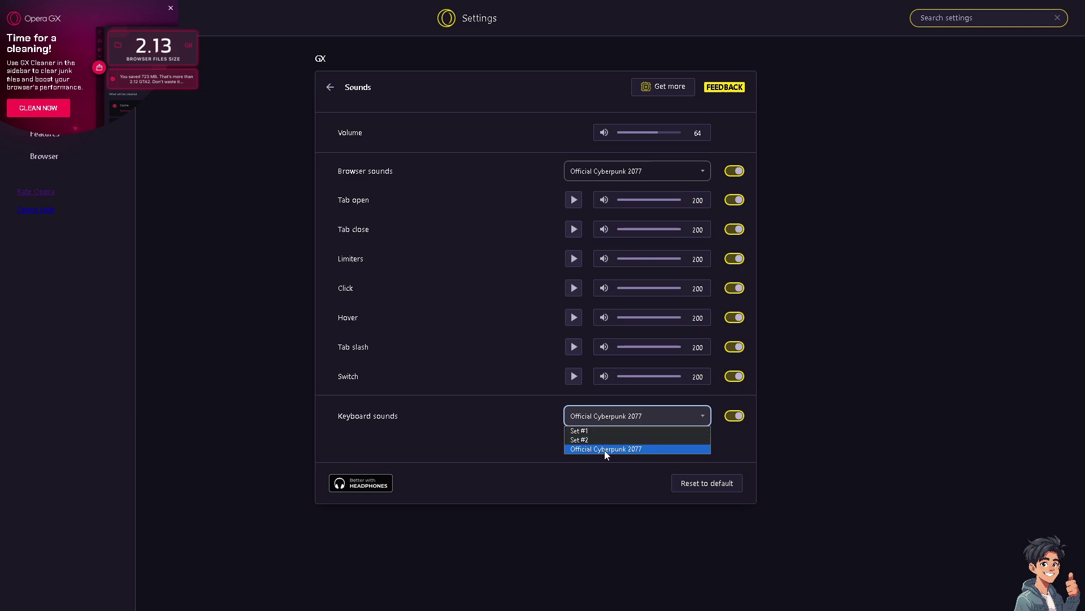
click(490, 434)
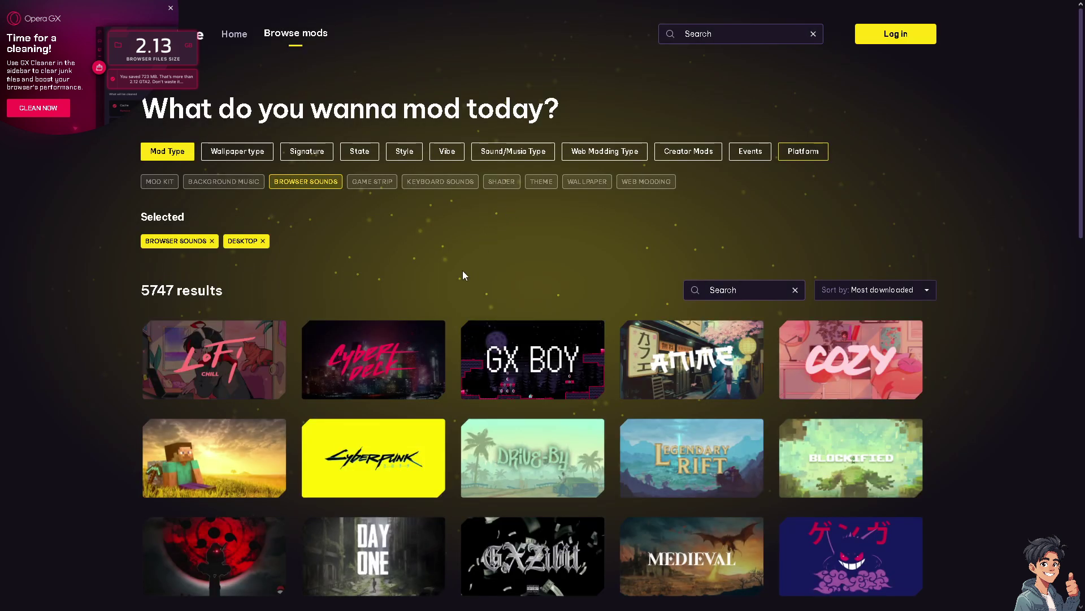
Scroll the browser sounds mod results and open the Cyberdeck mod's detail page.
scroll(394, 258, down, 2)
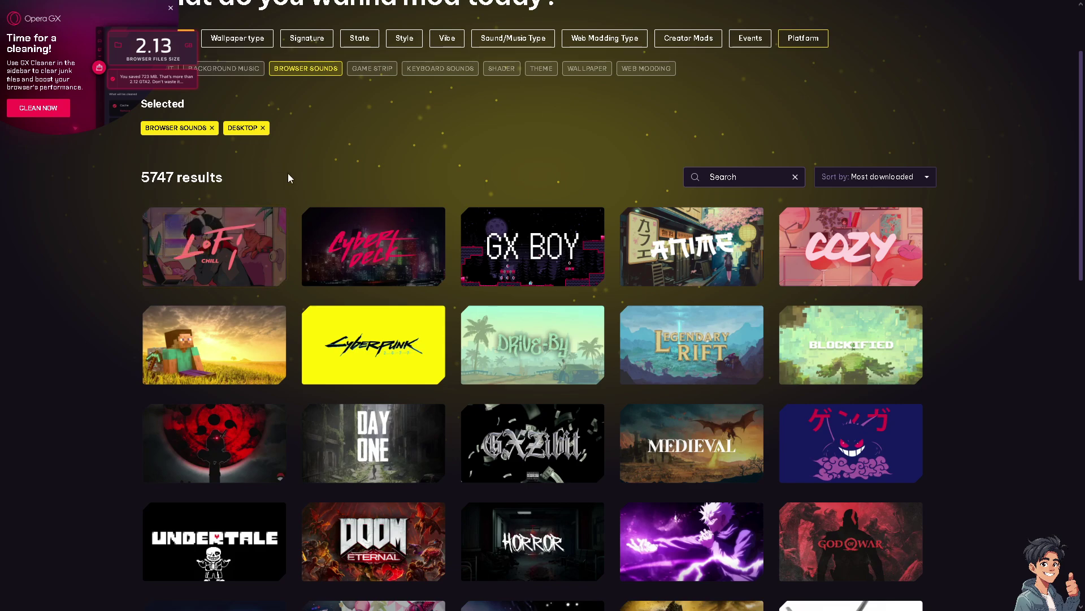
scroll(516, 272, down, 2)
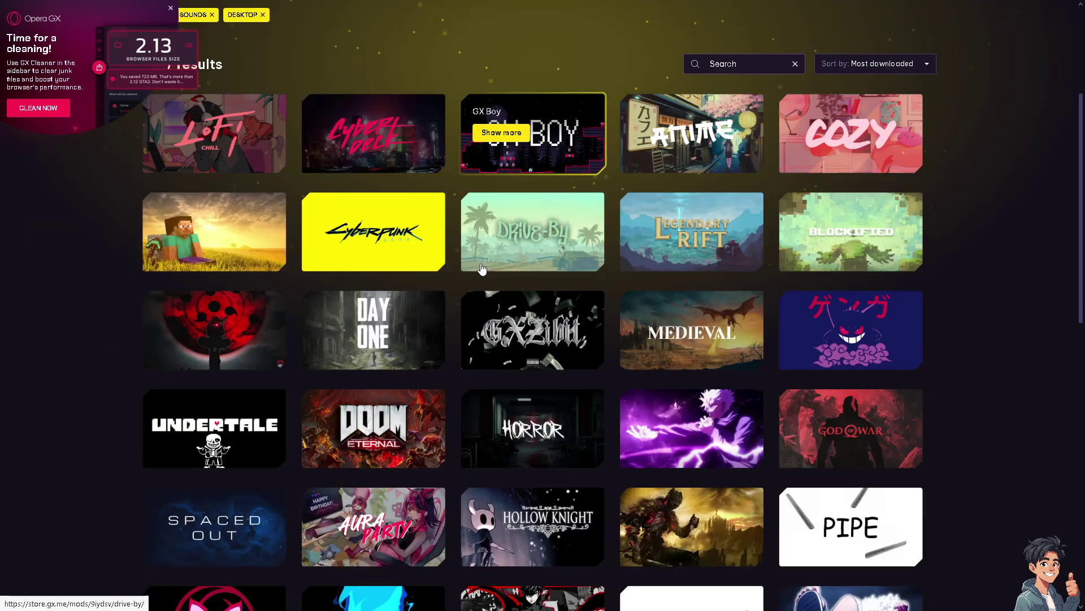
mouse_move(369, 145)
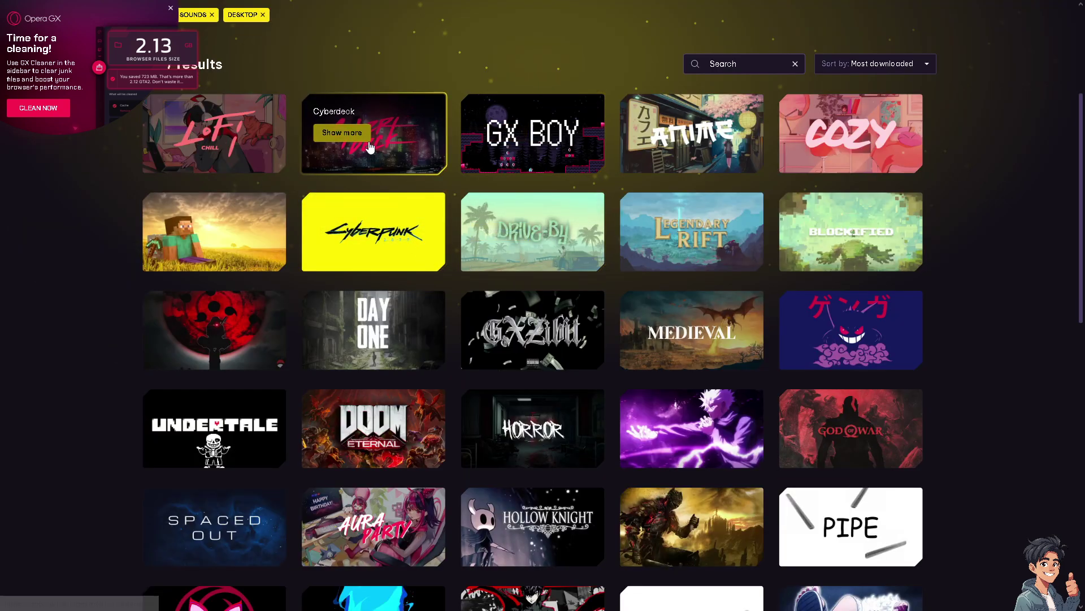
click(368, 142)
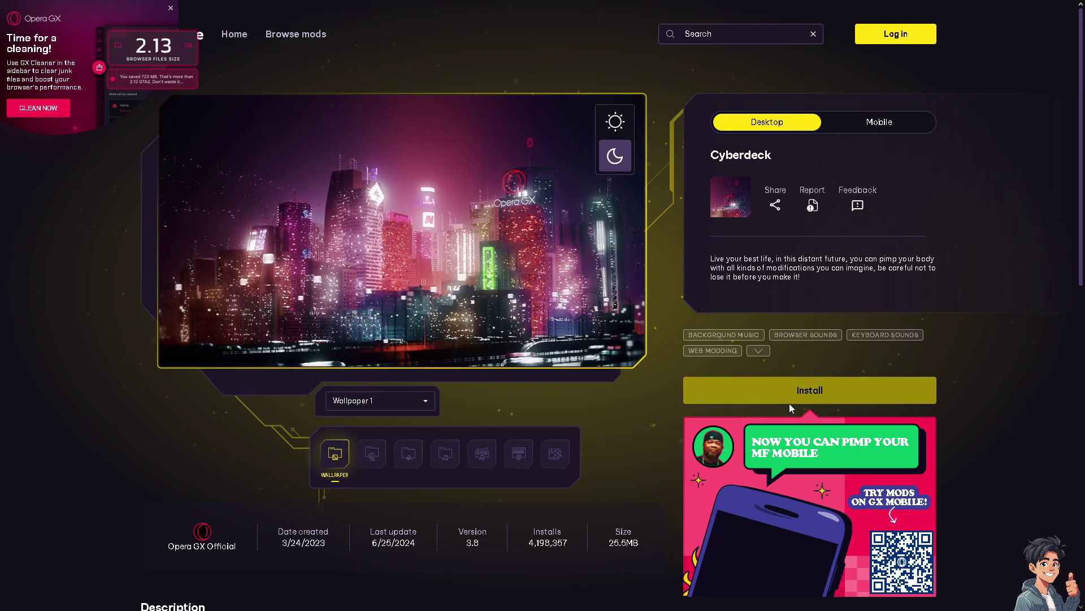